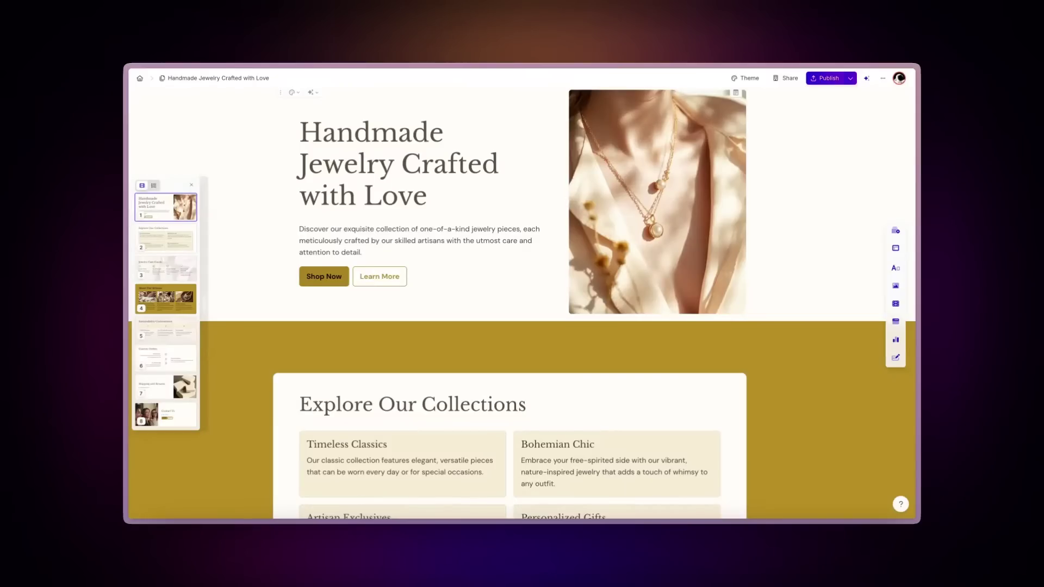
{"action": "scroll", "coordinate": [509, 310], "scroll_direction": "down", "scroll_amount": 3}
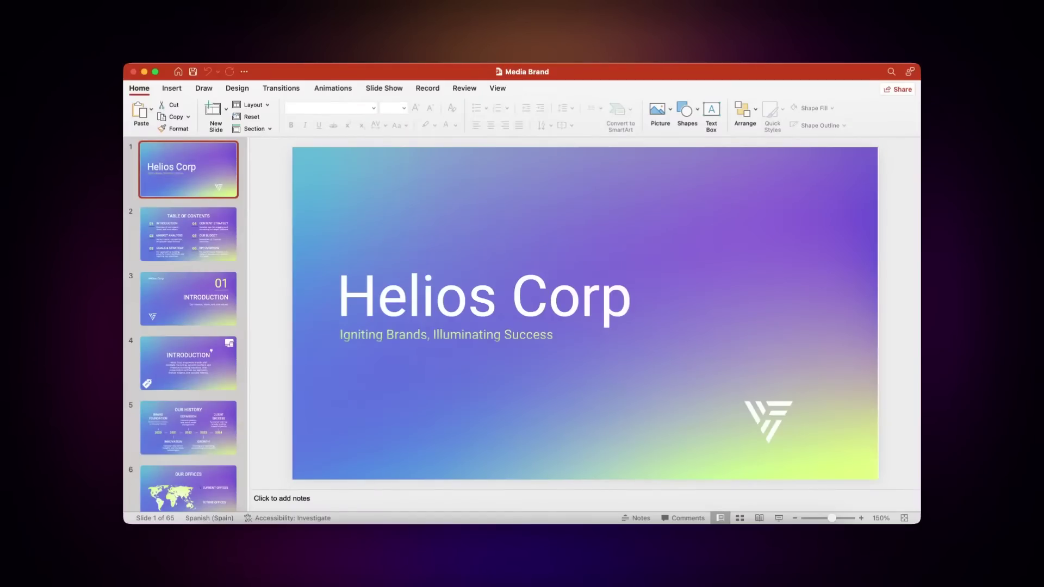
Page through the Media Brand slides: table of contents, Introduction, and the introduction detail slide
{"action": "key", "text": "Down"}
{"action": "key", "text": "Down"}
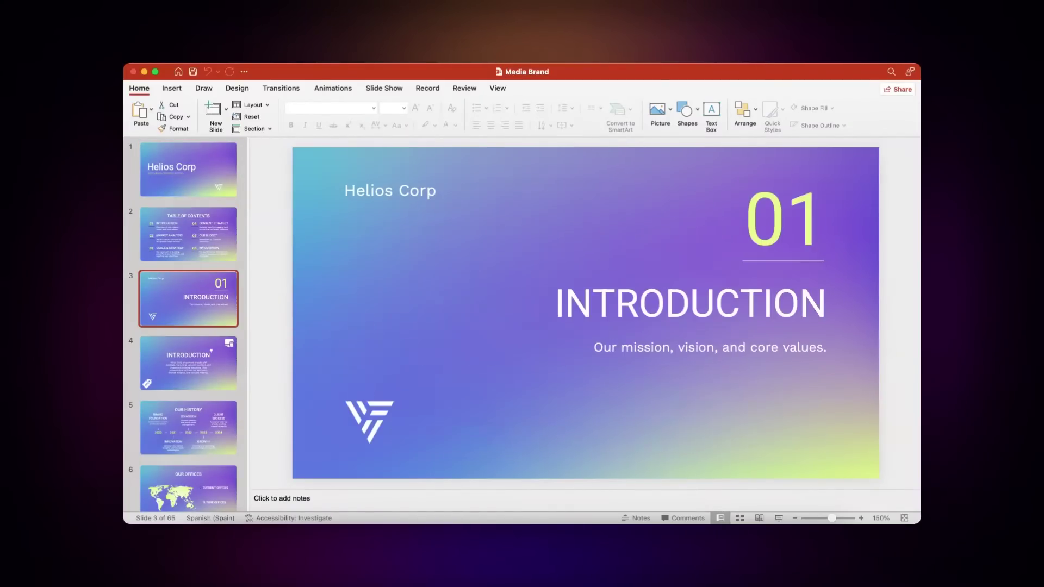
{"action": "key", "text": "Down"}
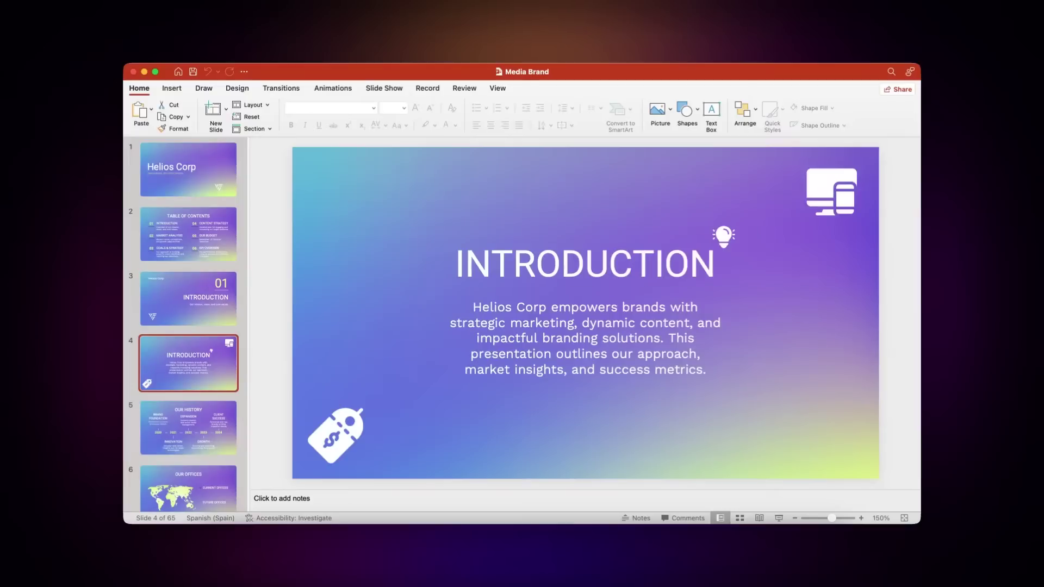
{"action": "key", "text": "Down"}
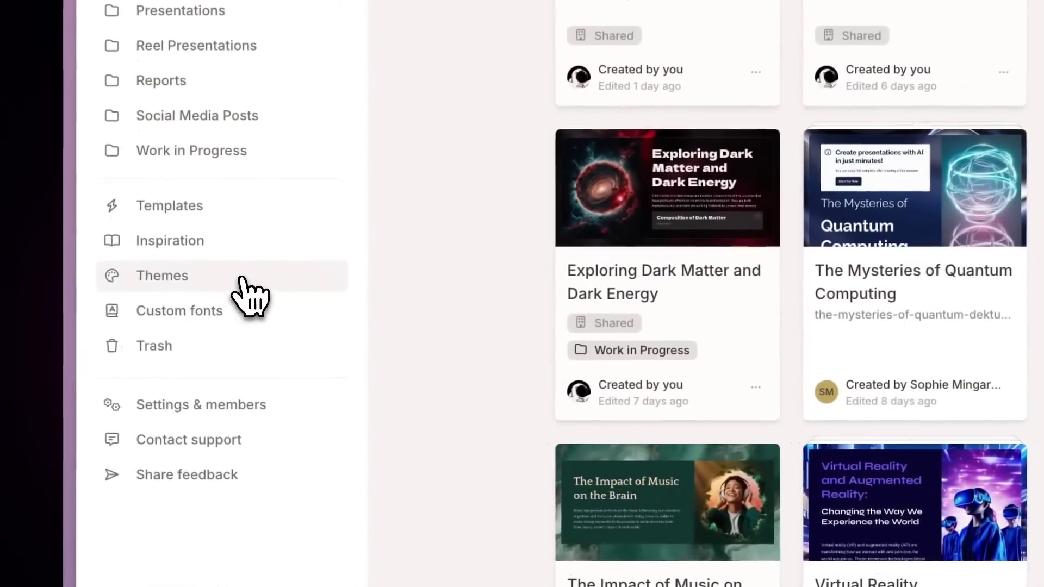
Go to the workspace Themes and start a theme import from a file
{"action": "left_click", "coordinate": [167, 350]}
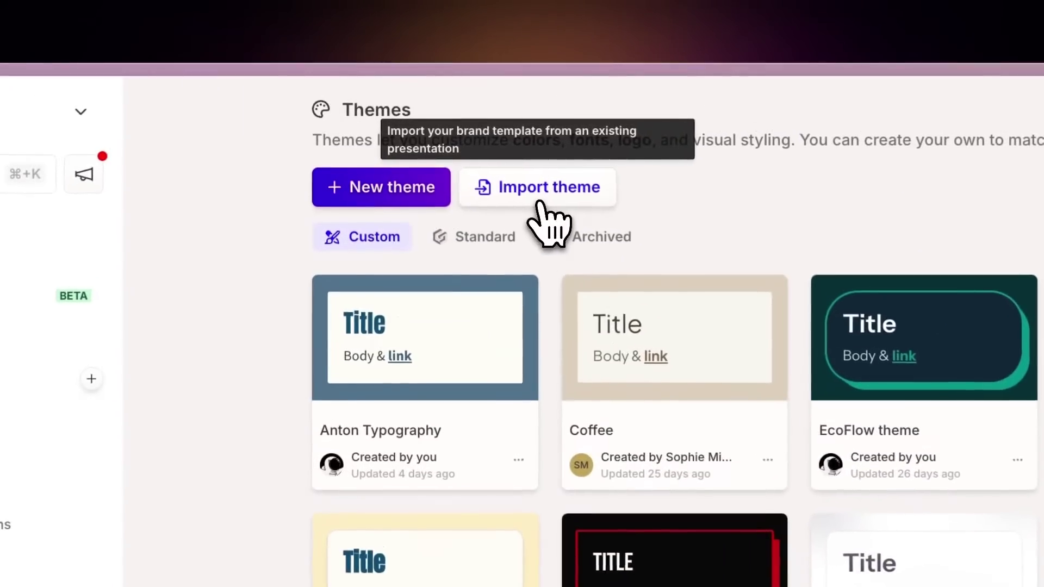
{"action": "left_click", "coordinate": [422, 114]}
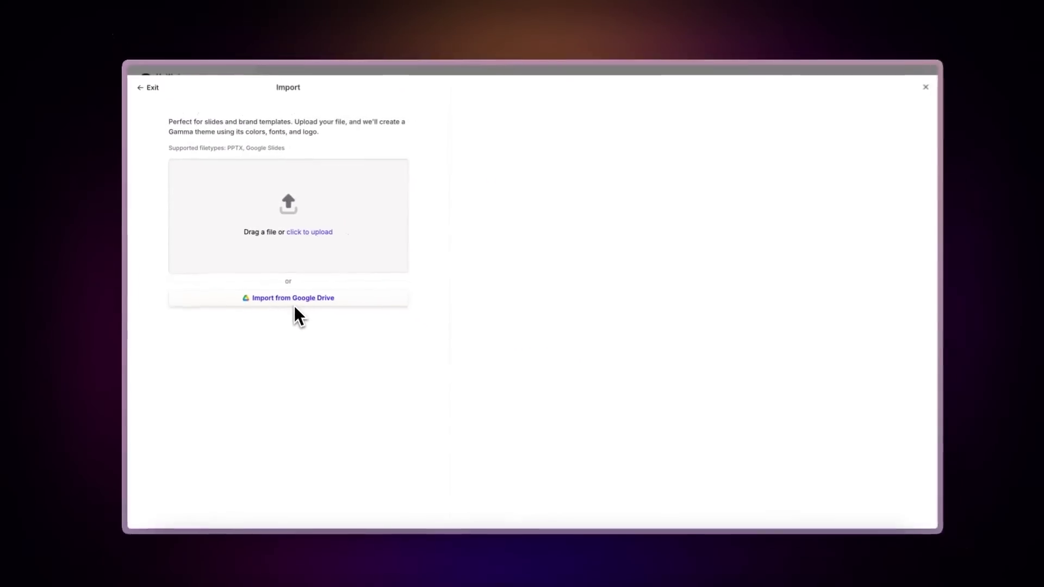
Upload Media Brand.pptx as the source deck for the imported theme
{"action": "left_click", "coordinate": [292, 261]}
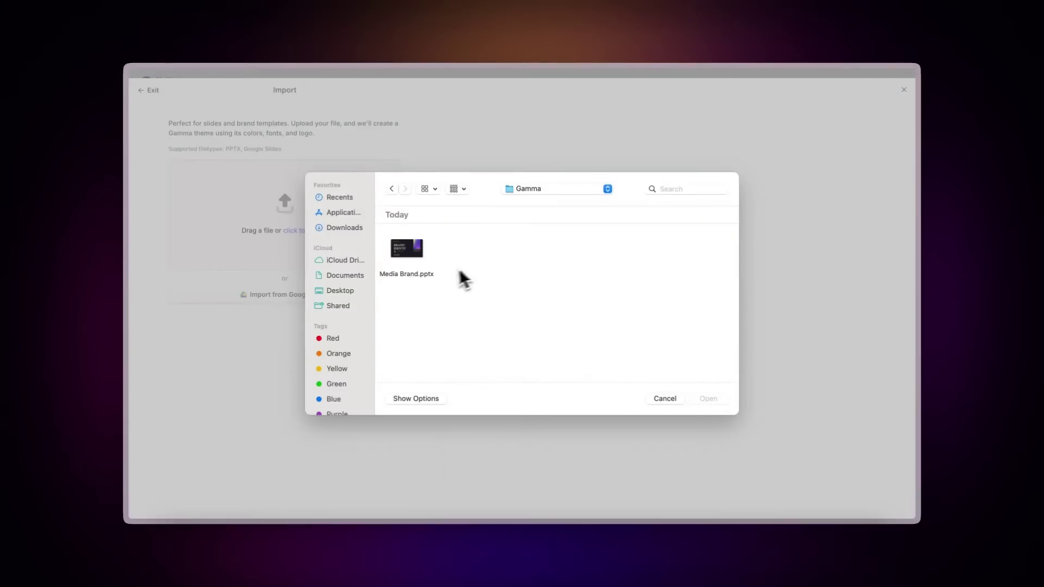
{"action": "left_click", "coordinate": [408, 274]}
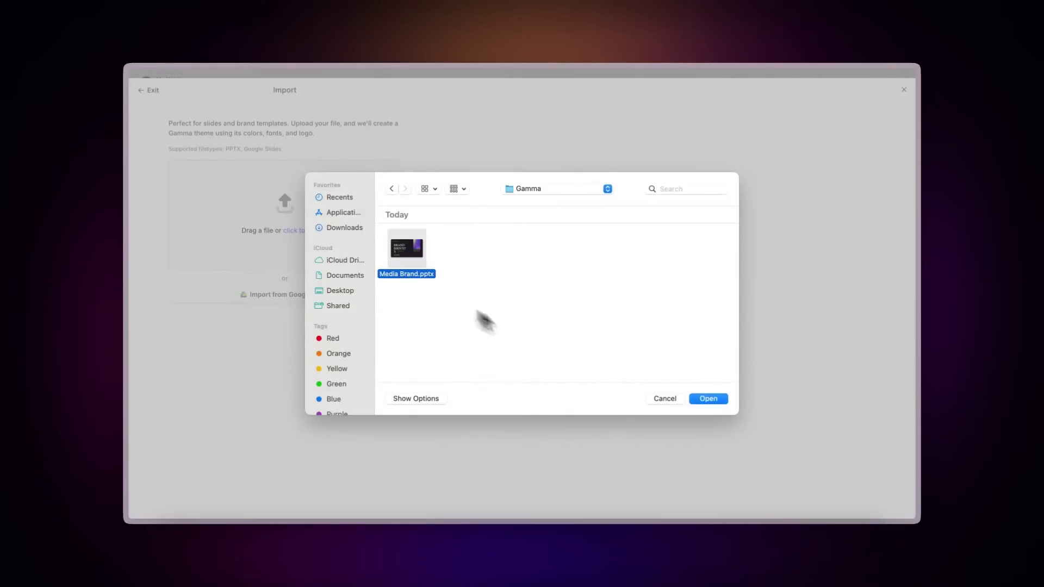
{"action": "left_click", "coordinate": [709, 399]}
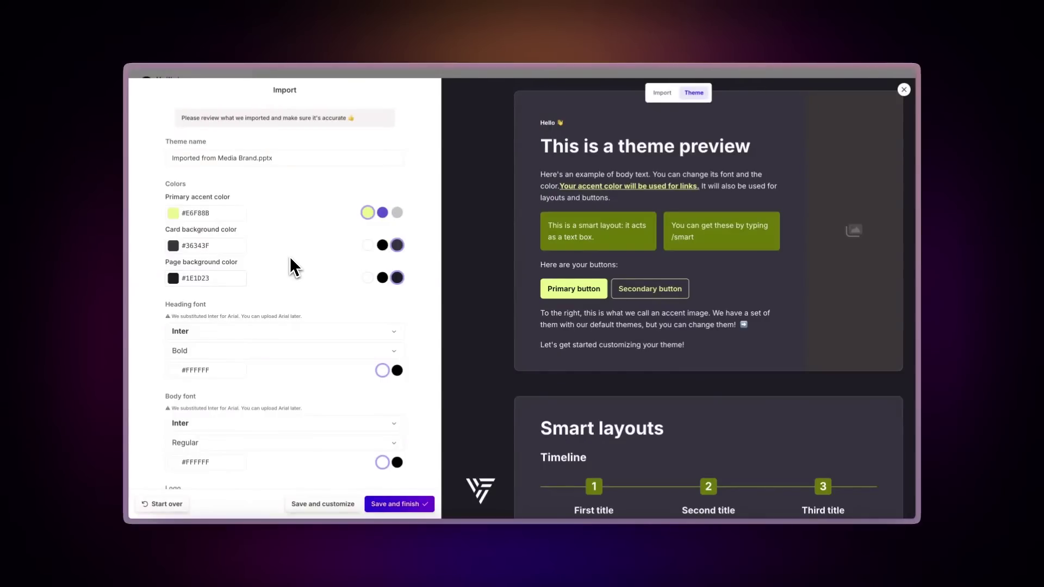
Try other swatches, then keep the yellow-green accent and dark grey card and page backgrounds
{"action": "left_click", "coordinate": [383, 213]}
{"action": "left_click", "coordinate": [397, 213]}
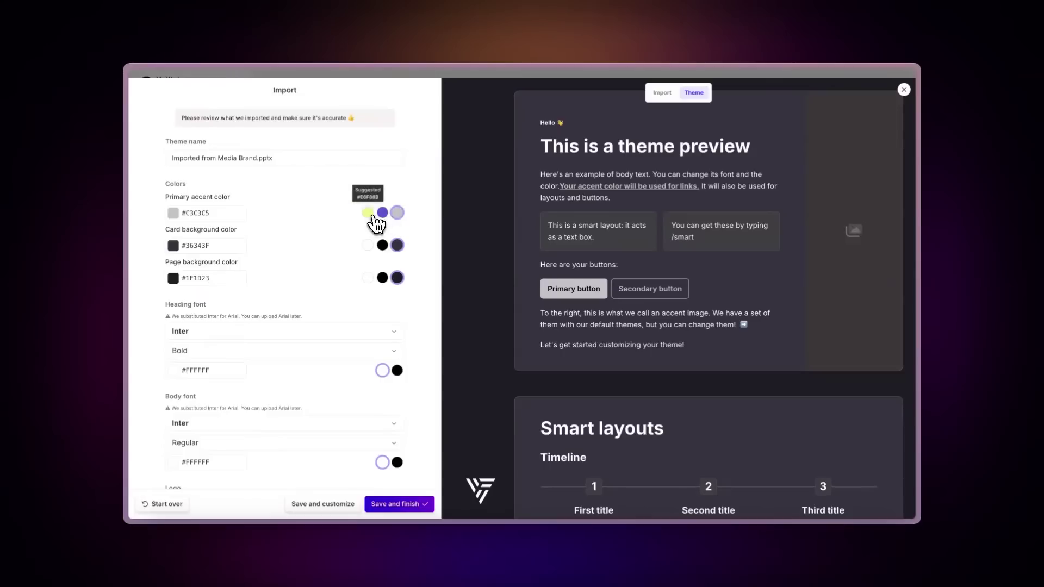
{"action": "left_click", "coordinate": [369, 214]}
{"action": "left_click", "coordinate": [383, 246]}
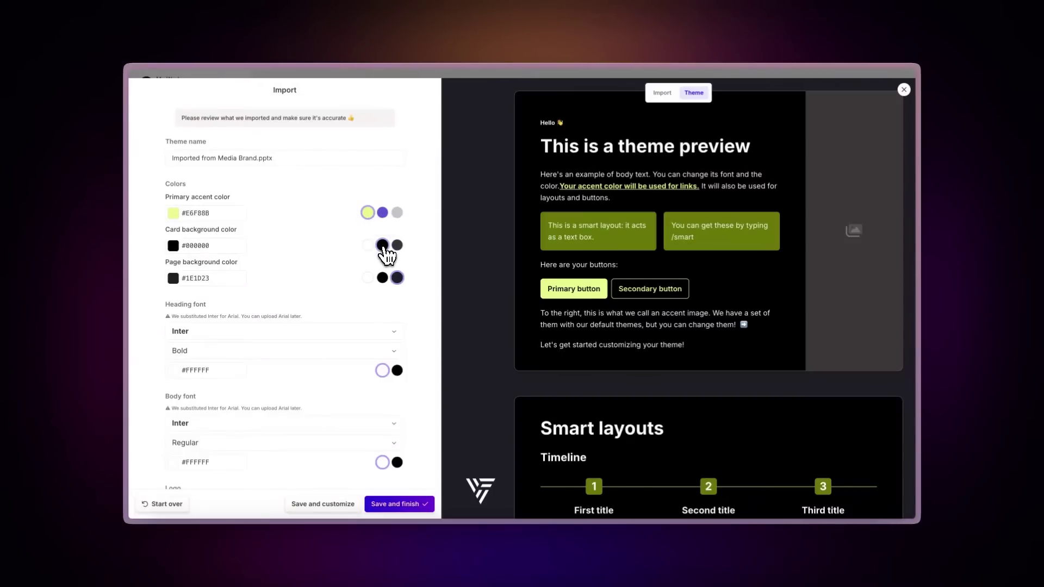
{"action": "left_click", "coordinate": [398, 246]}
{"action": "left_click", "coordinate": [369, 279]}
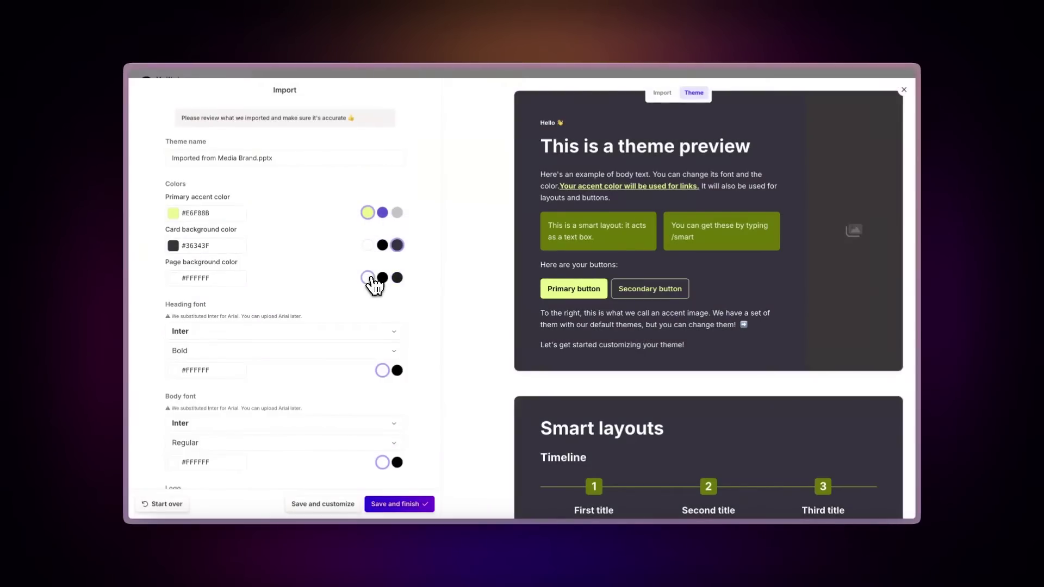
{"action": "left_click", "coordinate": [383, 277]}
{"action": "left_click", "coordinate": [398, 280]}
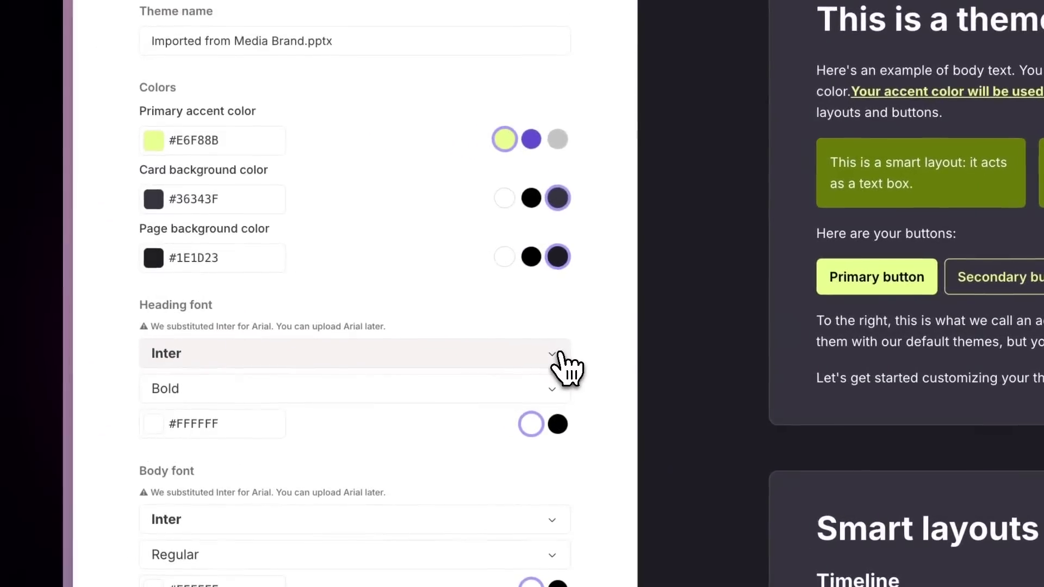
Check the heading and body font choices, leaving both Inter fonts unchanged
{"action": "left_click", "coordinate": [393, 332]}
{"action": "left_click", "coordinate": [557, 356]}
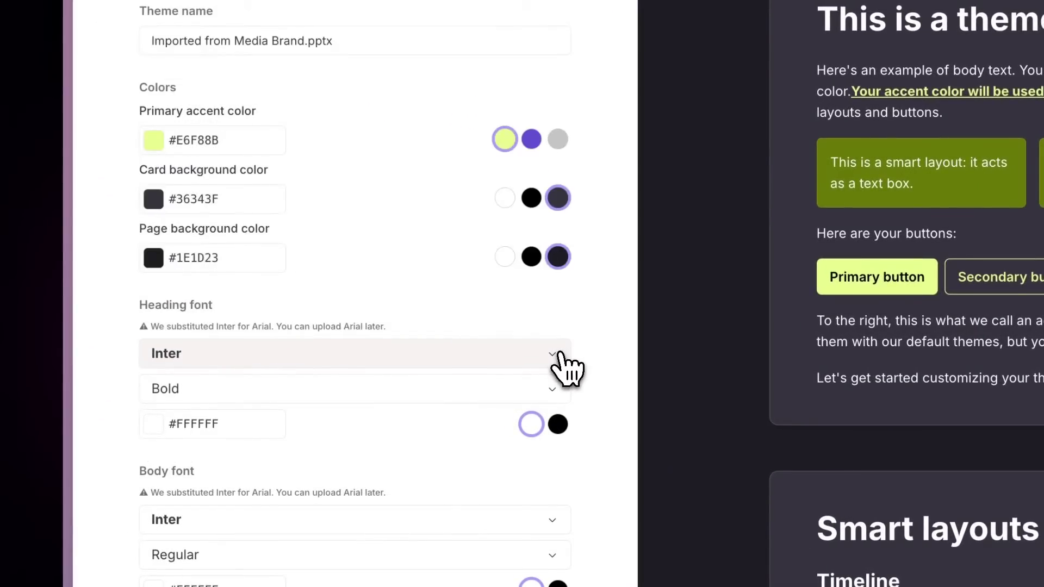
{"action": "scroll", "coordinate": [566, 367], "scroll_direction": "down", "scroll_amount": 1}
{"action": "left_click", "coordinate": [557, 391]}
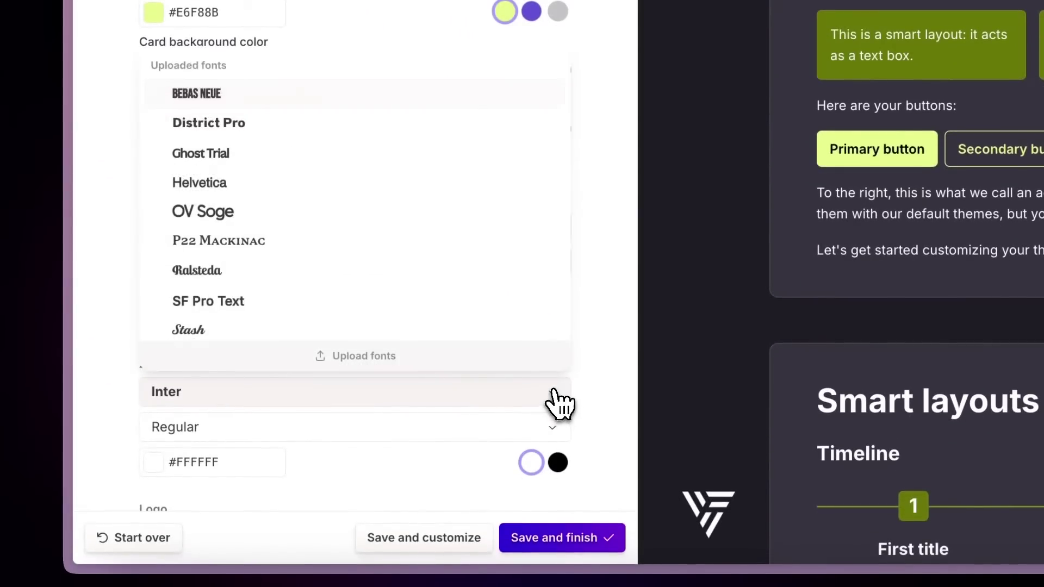
{"action": "left_click", "coordinate": [560, 404]}
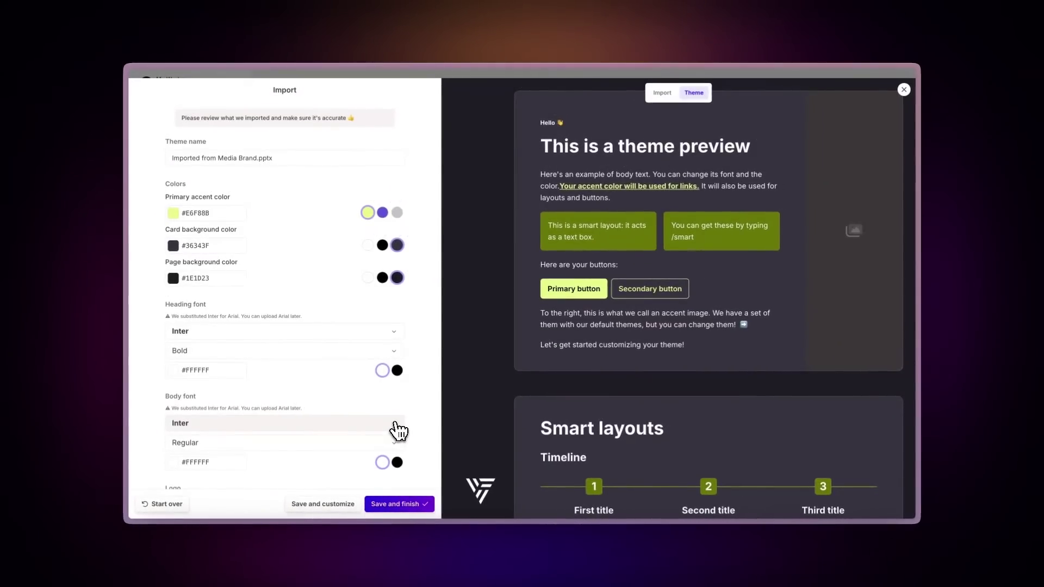
{"action": "scroll", "coordinate": [399, 429], "scroll_direction": "down", "scroll_amount": 3}
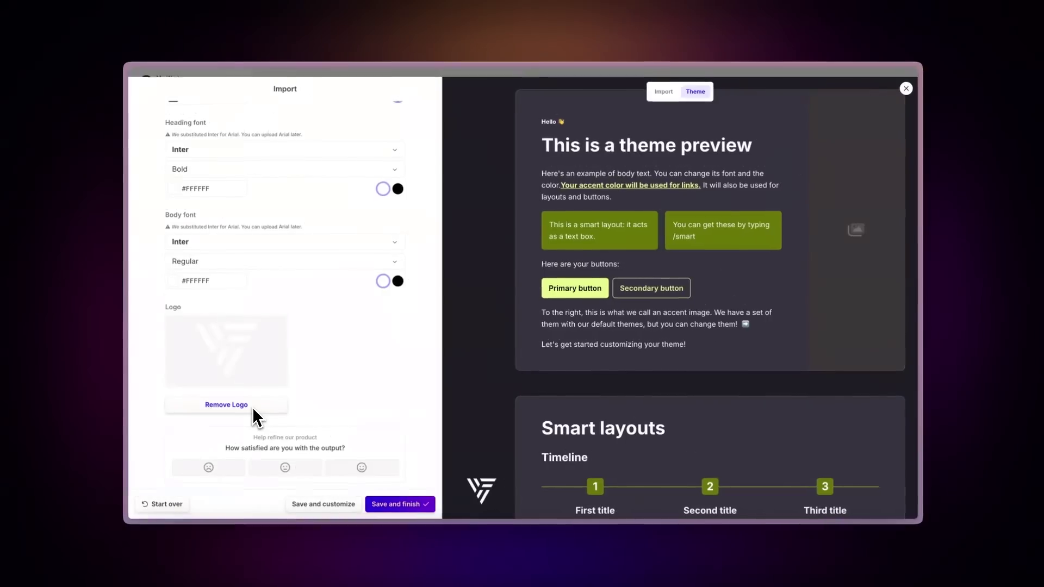
{"action": "scroll", "coordinate": [252, 406], "scroll_direction": "up", "scroll_amount": 5}
Select the existing theme name in the import review so it can be replaced
{"action": "triple_click", "coordinate": [326, 118]}
{"action": "type", "text": "H"}
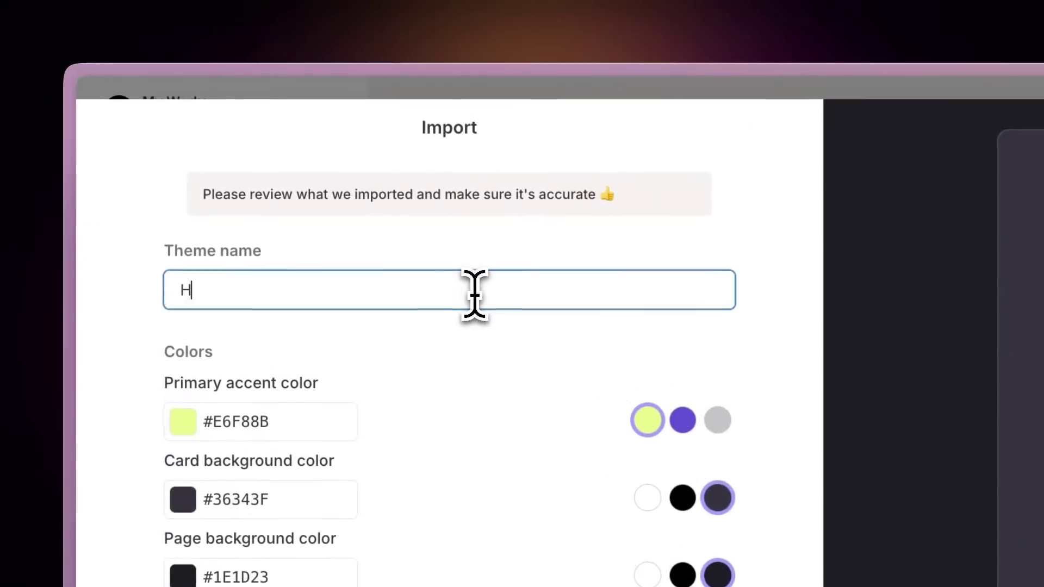
{"action": "type", "text": "elios"}
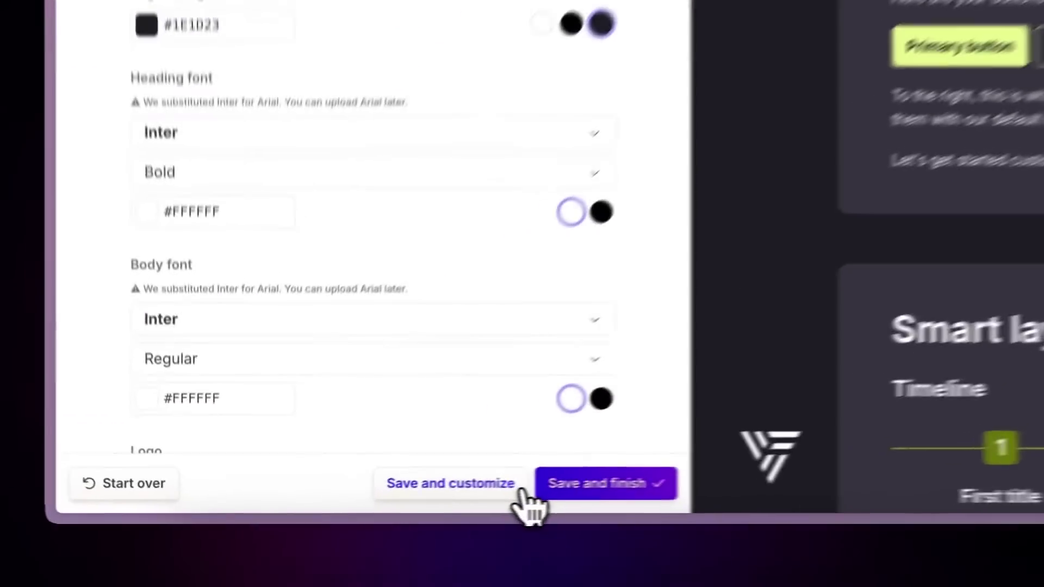
Save the theme with Super round card corners, the third card shadow and Capsule buttons
{"action": "left_click", "coordinate": [571, 485]}
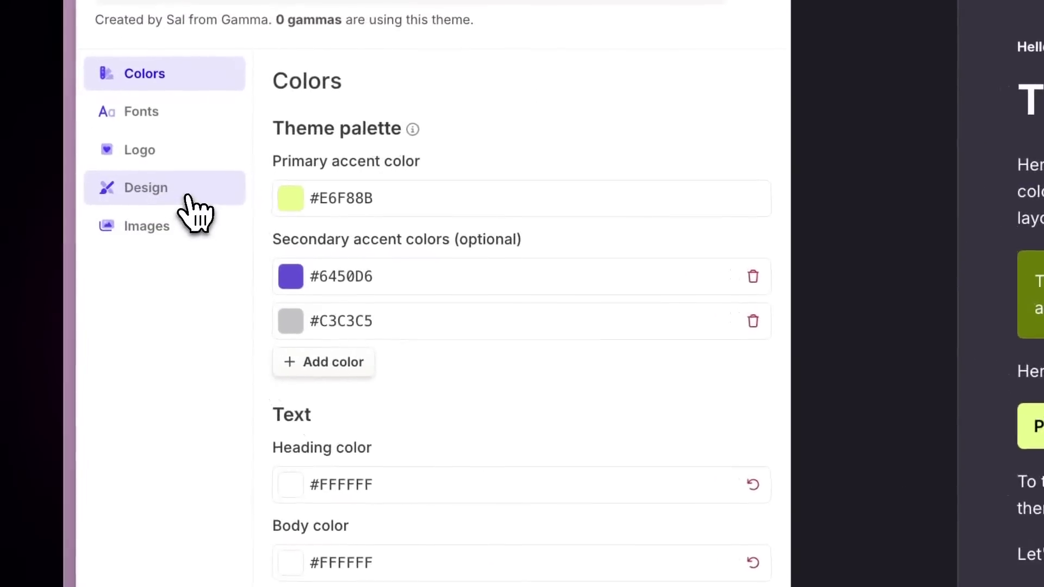
{"action": "left_click", "coordinate": [159, 184]}
{"action": "left_click", "coordinate": [452, 237]}
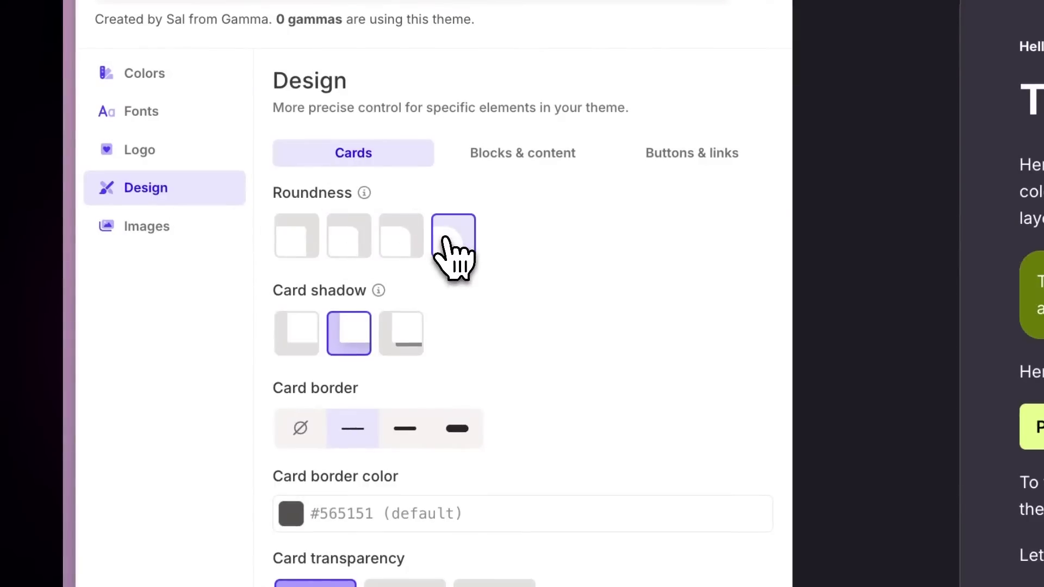
{"action": "left_click", "coordinate": [401, 333]}
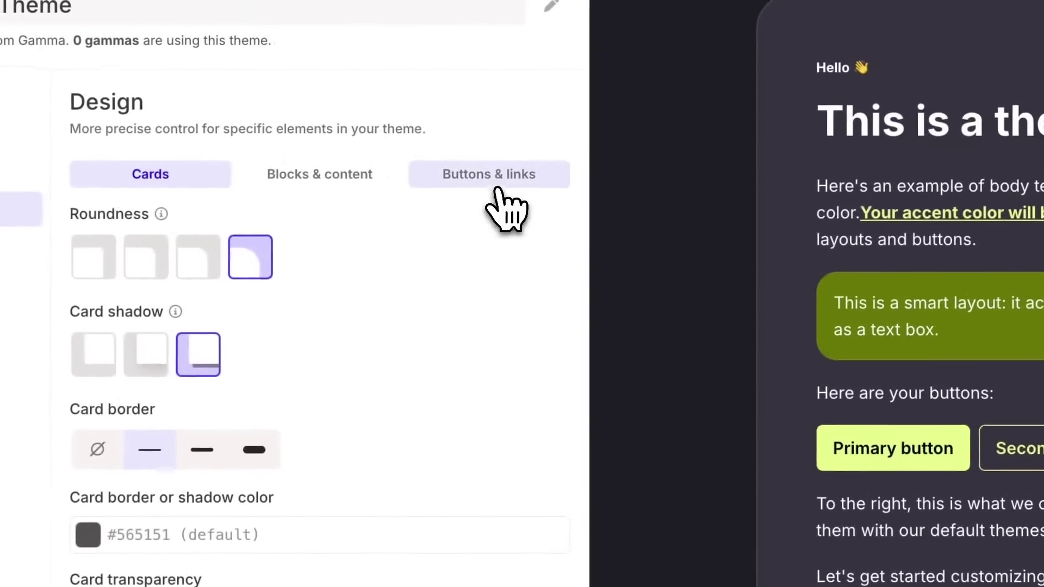
{"action": "left_click", "coordinate": [500, 180]}
{"action": "left_click", "coordinate": [391, 347]}
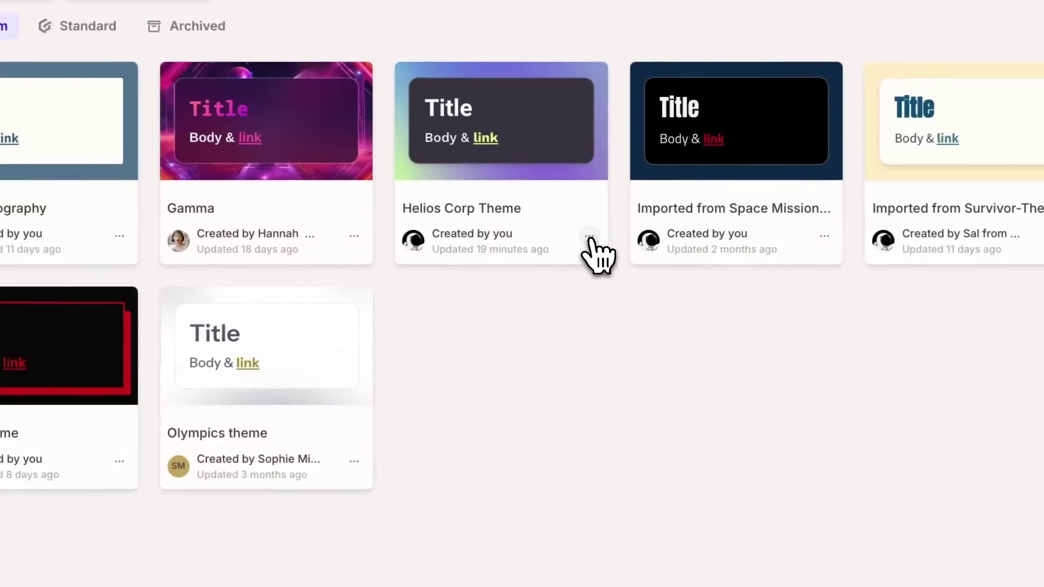
Start generating from the theme's options menu and pick Helios Corp Theme under Custom
{"action": "left_click", "coordinate": [623, 226]}
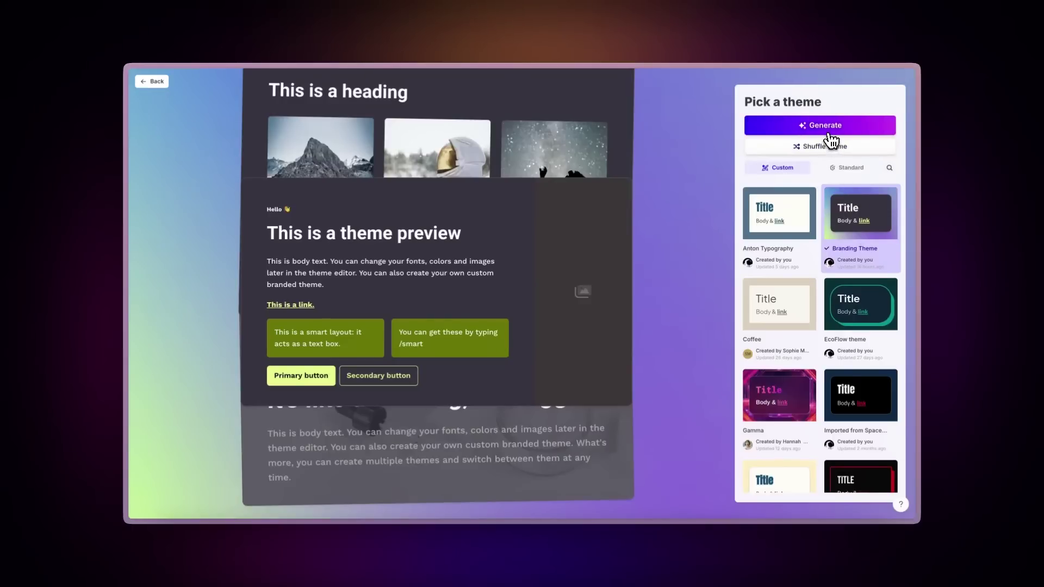
{"action": "left_click", "coordinate": [830, 138]}
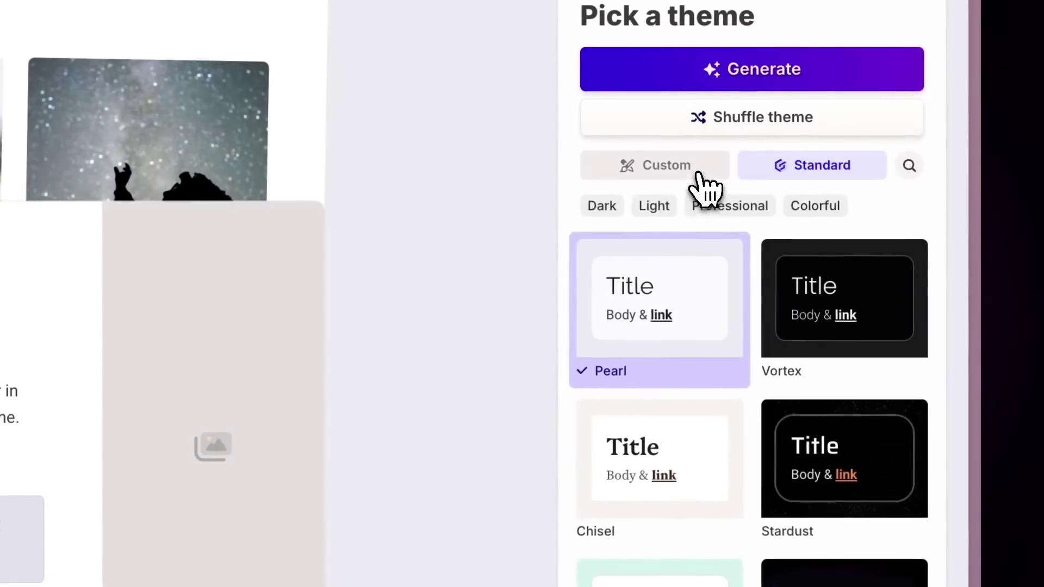
{"action": "left_click", "coordinate": [666, 165]}
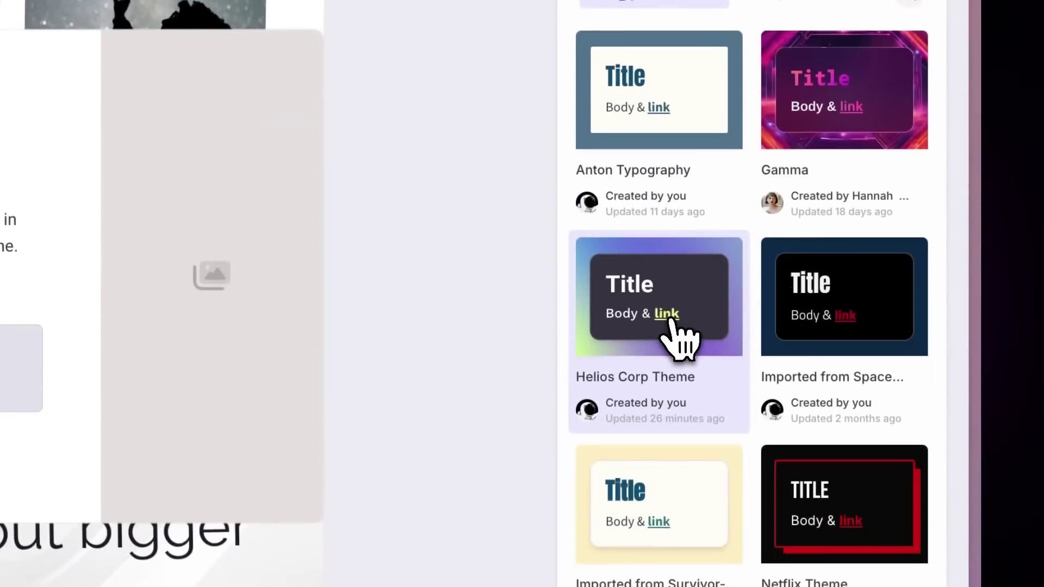
{"action": "left_click", "coordinate": [679, 324]}
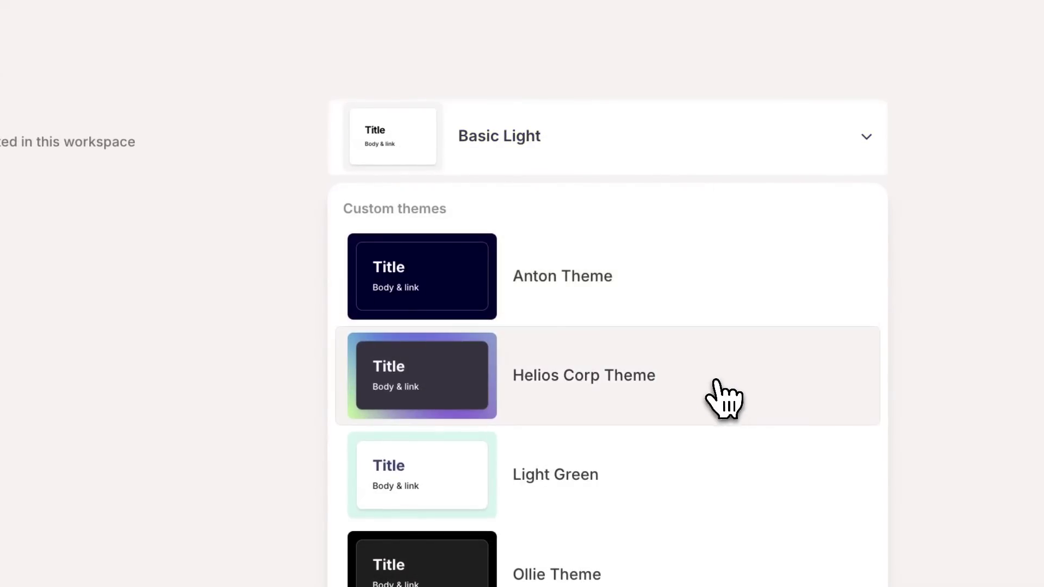
Choose Helios Corp Theme as the Workspace default theme in Settings & members
{"action": "left_click", "coordinate": [726, 402]}
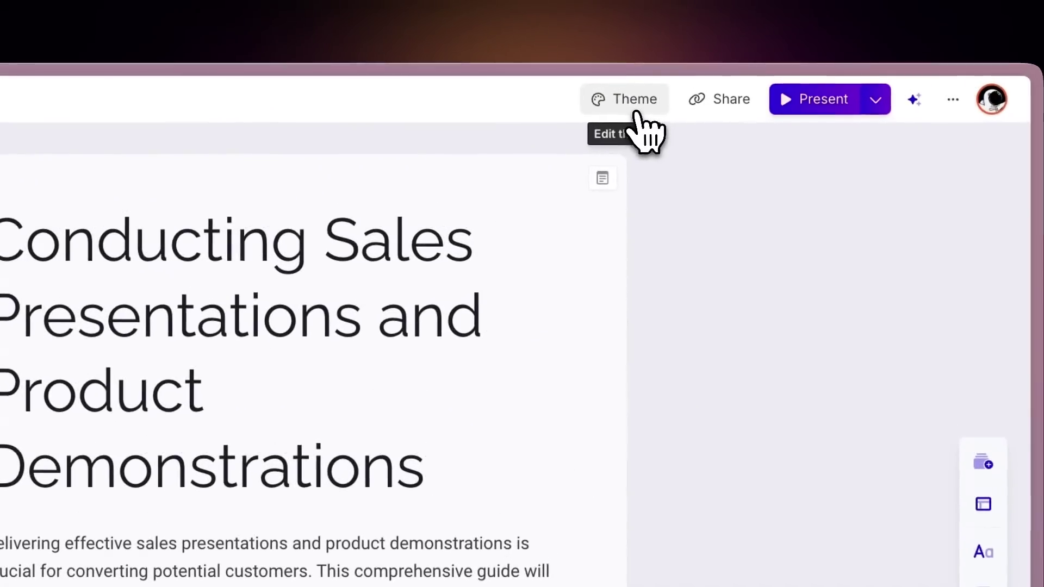
Give the sales presentation the Helios Corp Theme from the Custom themes, then close the panel
{"action": "left_click", "coordinate": [634, 99]}
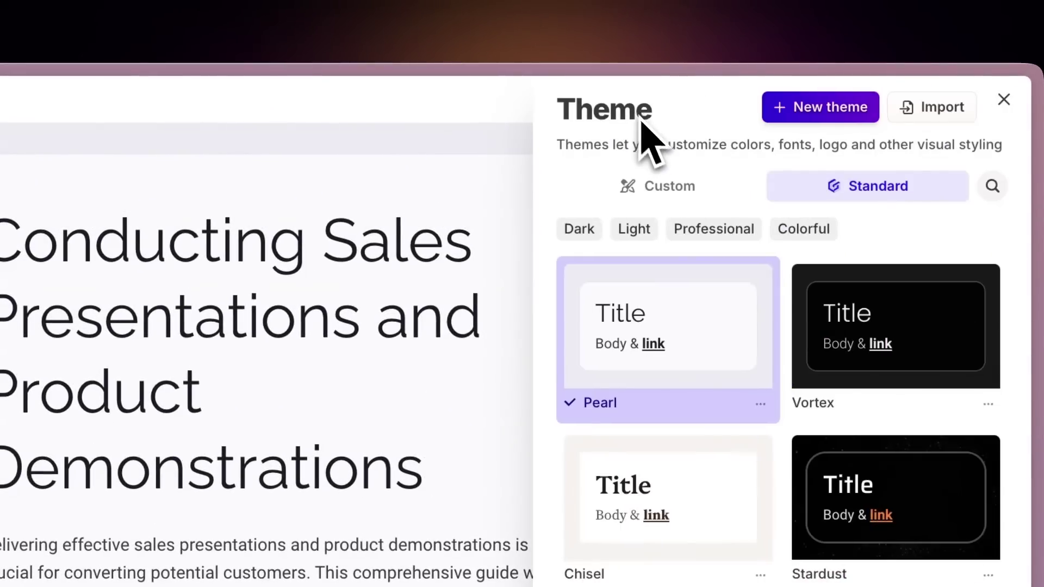
{"action": "left_click", "coordinate": [718, 192]}
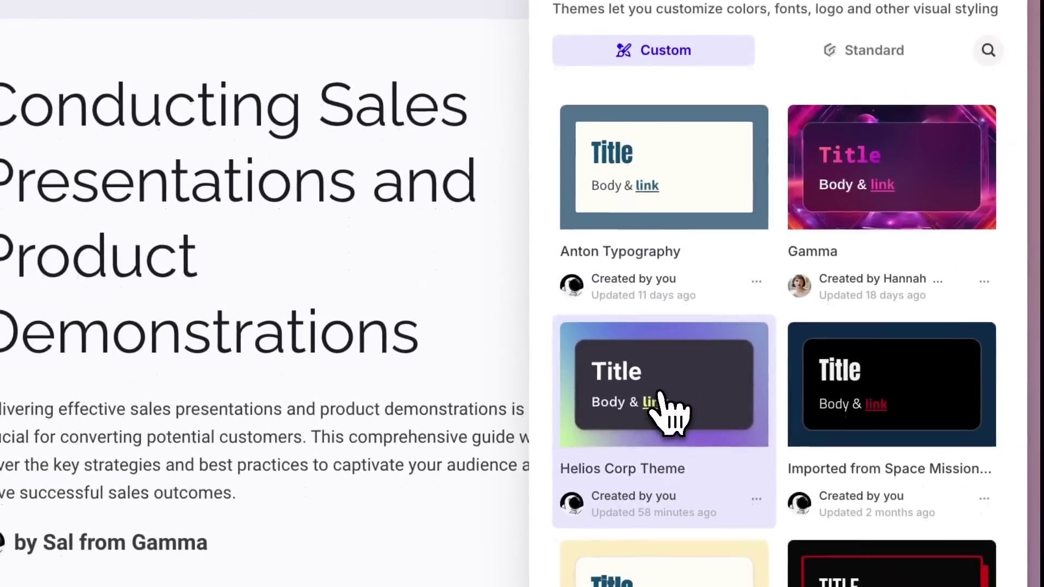
{"action": "left_click", "coordinate": [671, 405]}
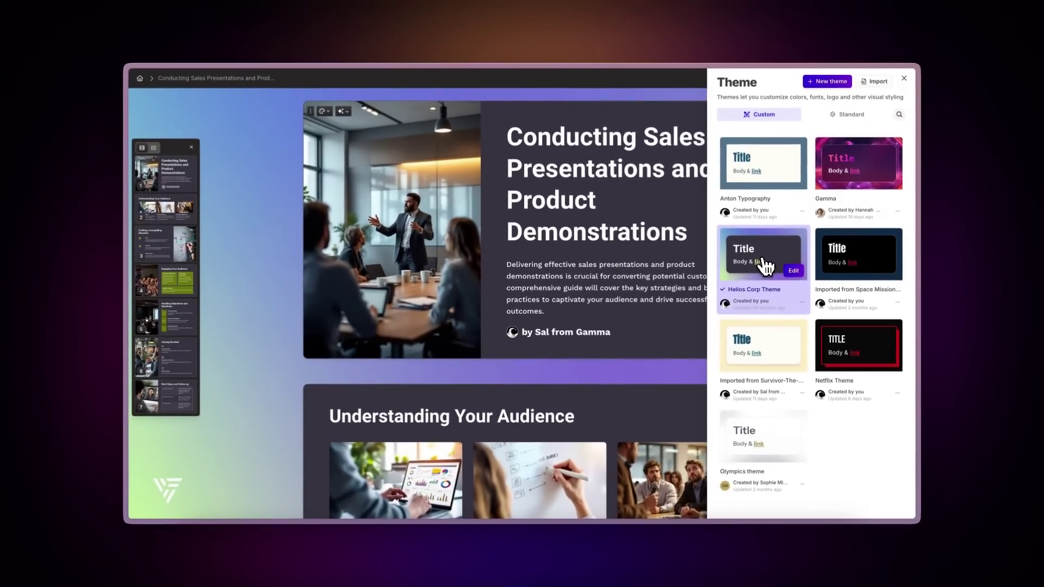
{"action": "key", "text": "Escape"}
{"action": "scroll", "coordinate": [539, 294], "scroll_direction": "down", "scroll_amount": 5}
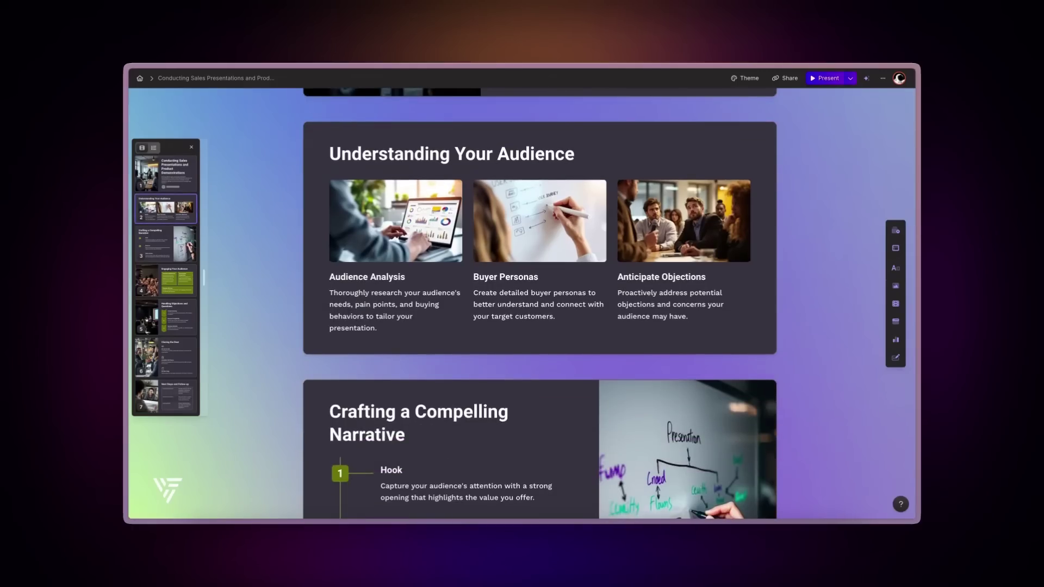
{"action": "scroll", "coordinate": [539, 294], "scroll_direction": "down", "scroll_amount": 5}
{"action": "scroll", "coordinate": [539, 295], "scroll_direction": "down", "scroll_amount": 5}
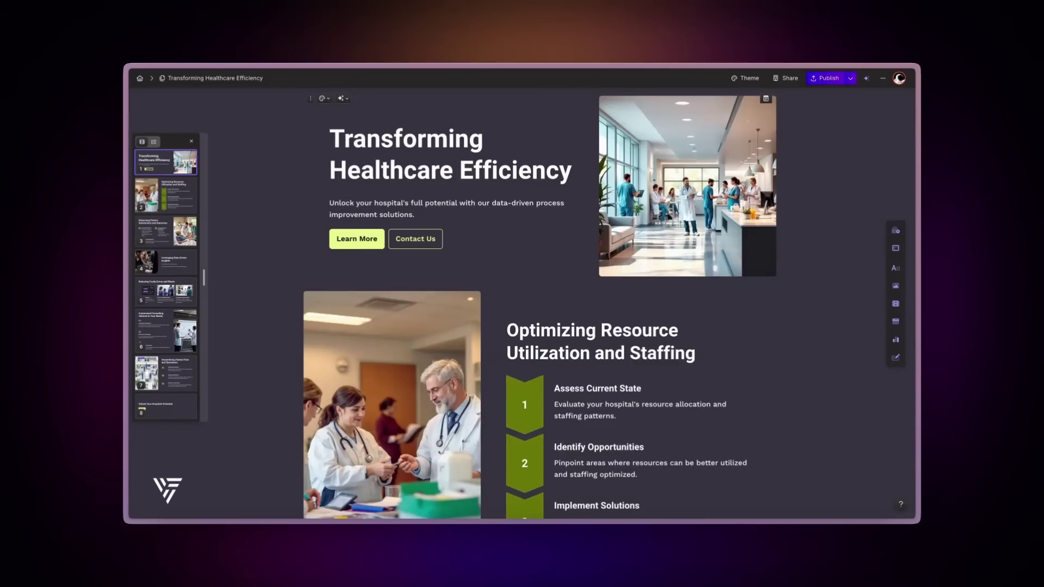
{"action": "scroll", "coordinate": [538, 294], "scroll_direction": "down", "scroll_amount": 5}
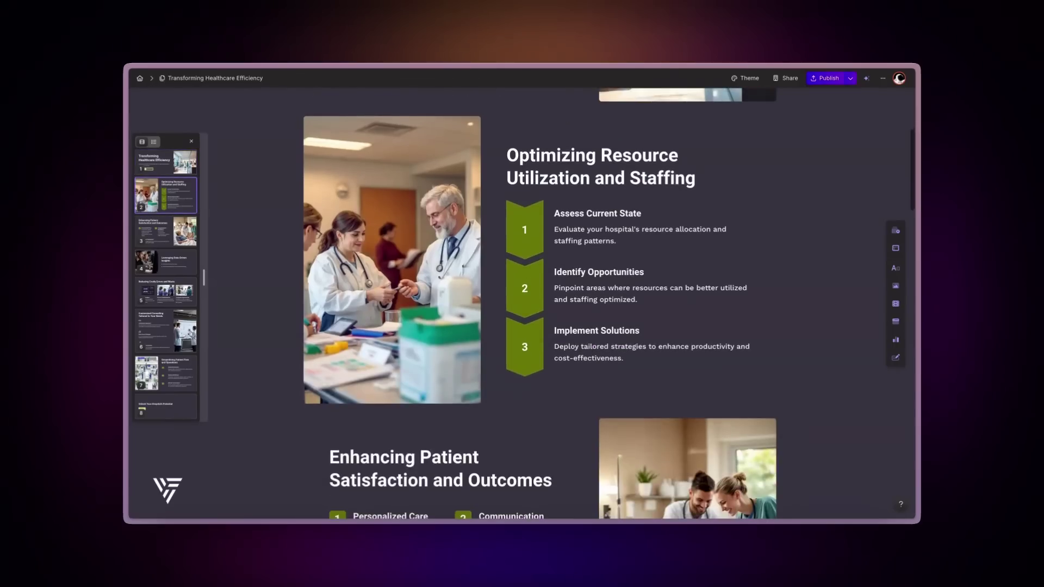
{"action": "scroll", "coordinate": [538, 294], "scroll_direction": "down", "scroll_amount": 5}
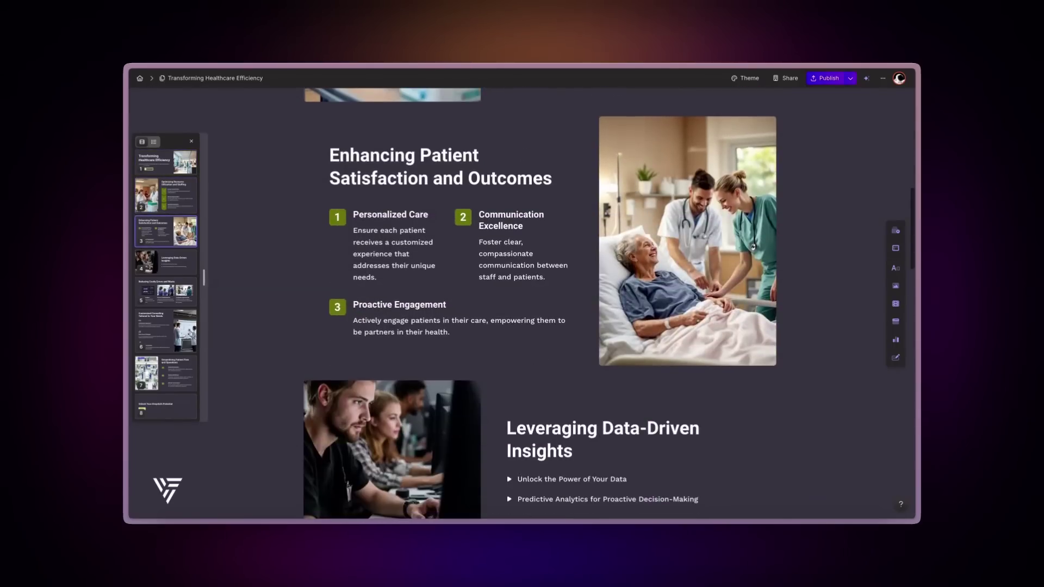